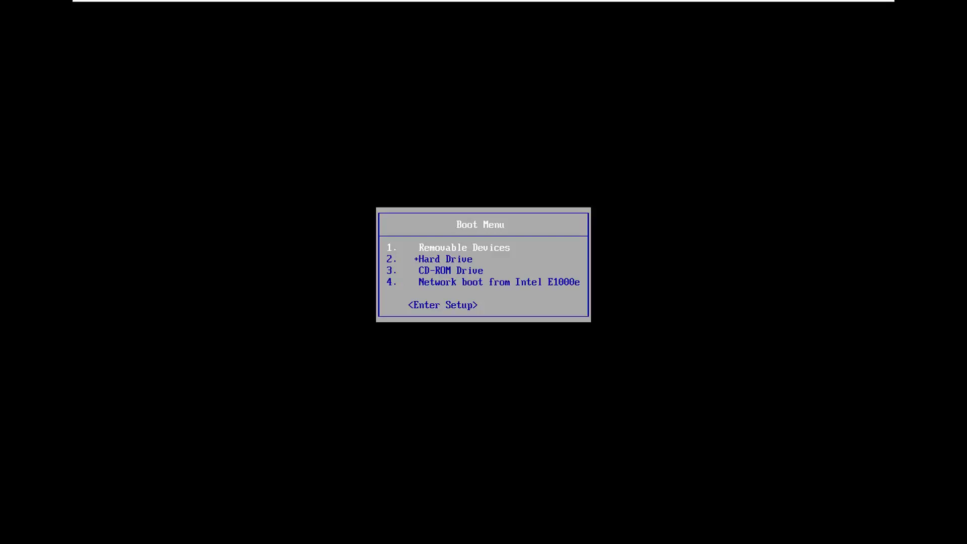
# Boot the computer from the CD-ROM drive into Windows Setup.
pyautogui.press('Down')
pyautogui.press('Down')
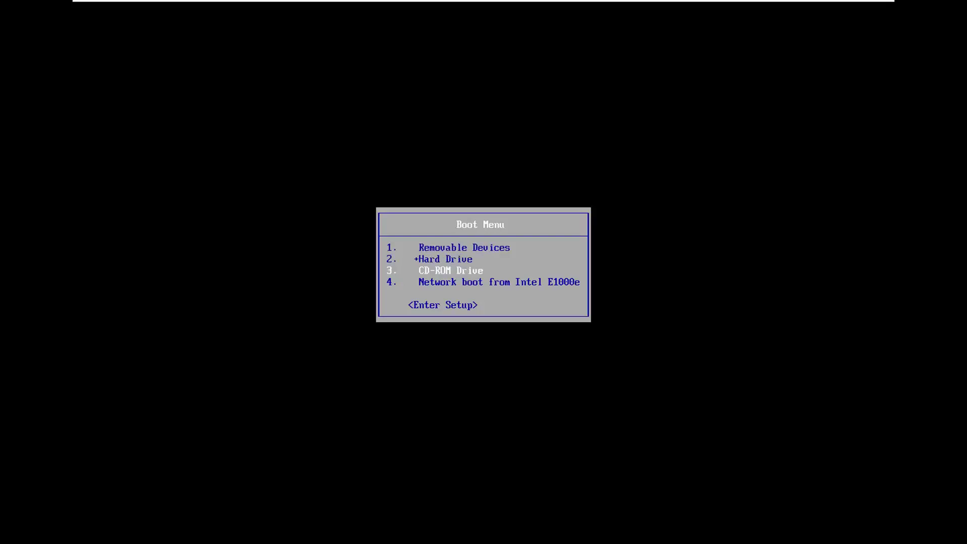
pyautogui.press('Return')
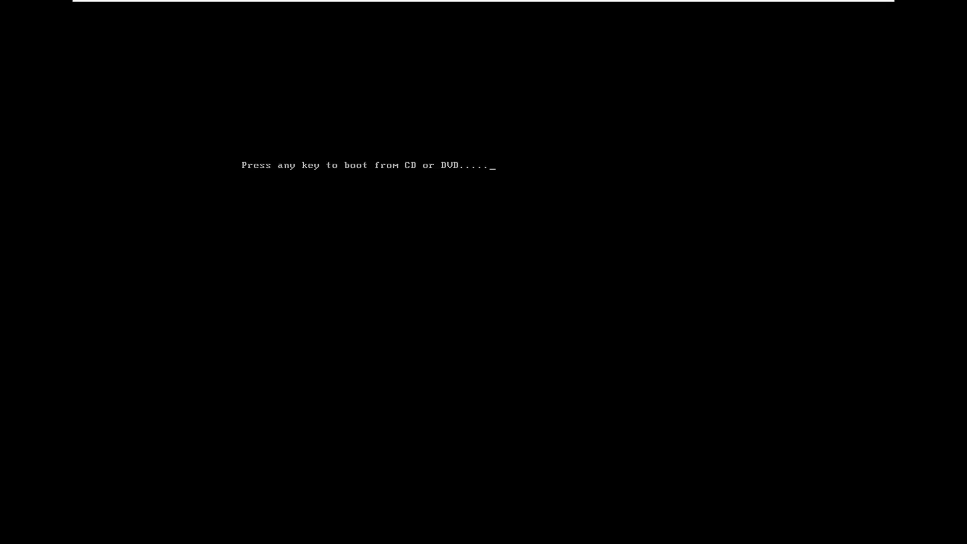
pyautogui.press('Return')
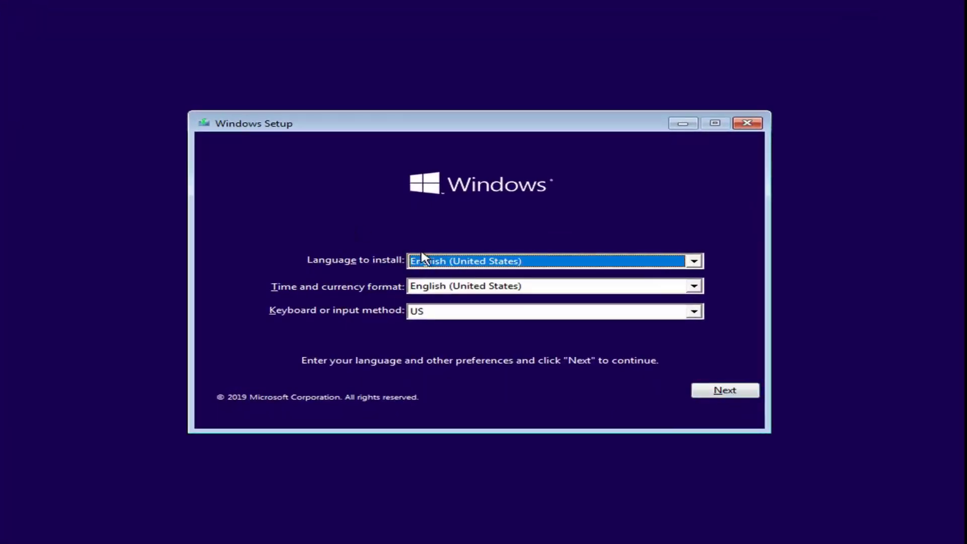
# Enter the computer repair environment from Windows Setup, run Startup Repair on Windows 10, and return to the recovery options.
pyautogui.click(732, 392)
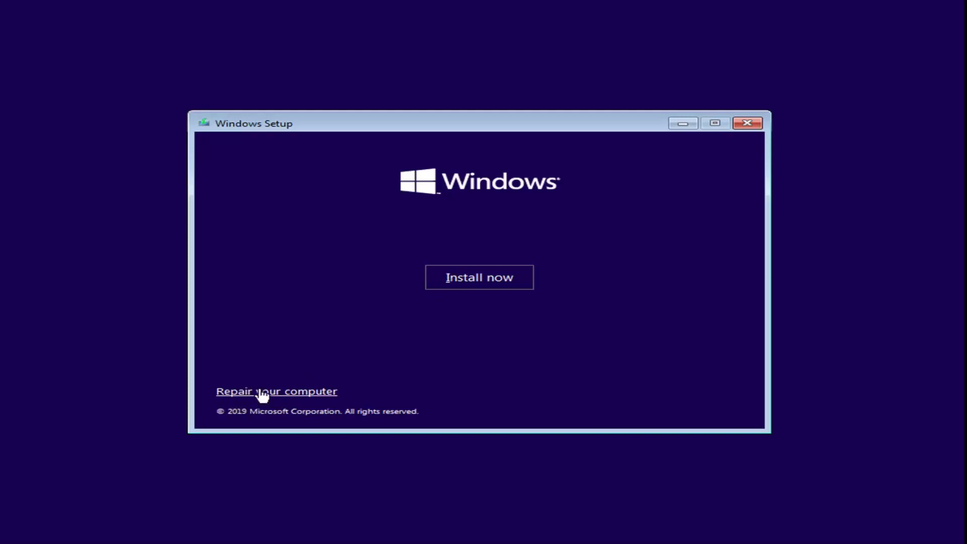
pyautogui.click(242, 397)
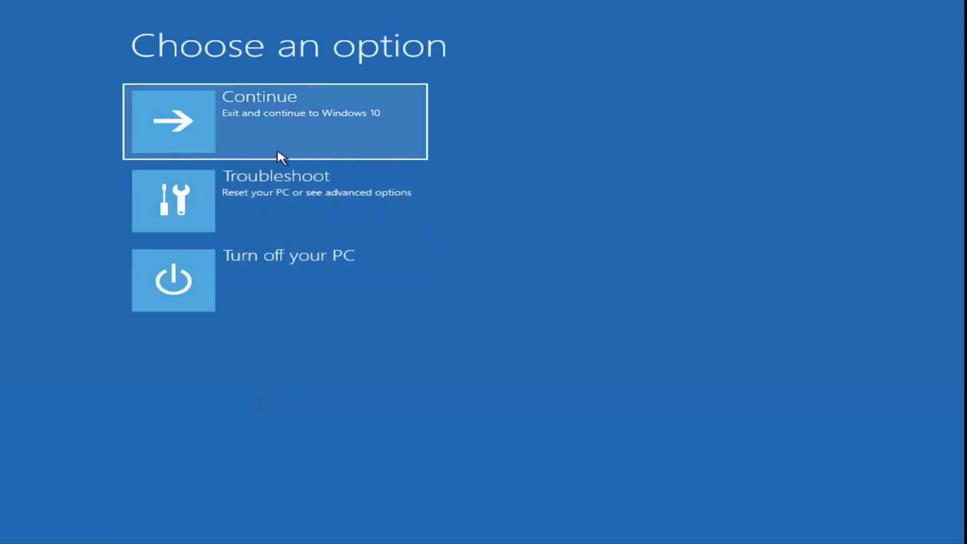
pyautogui.click(217, 201)
pyautogui.click(218, 200)
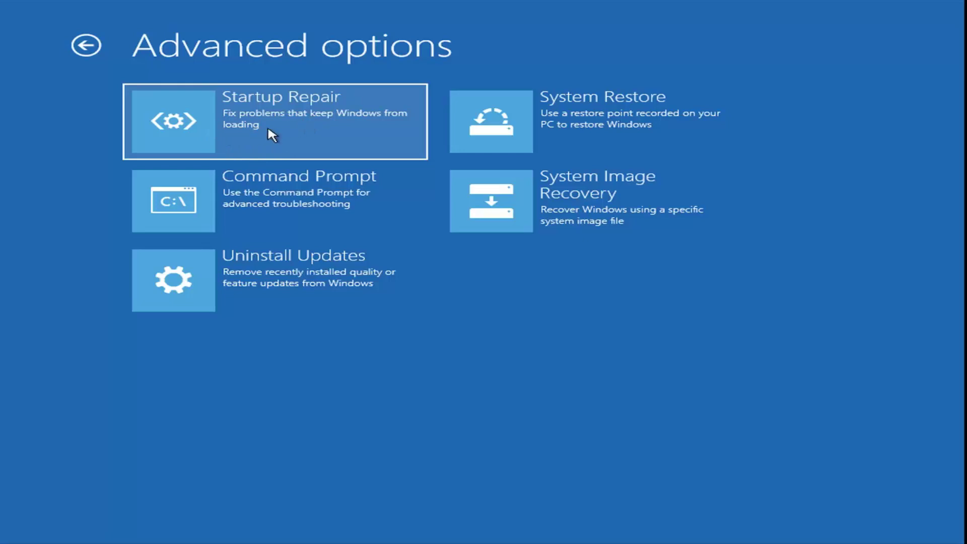
pyautogui.click(192, 125)
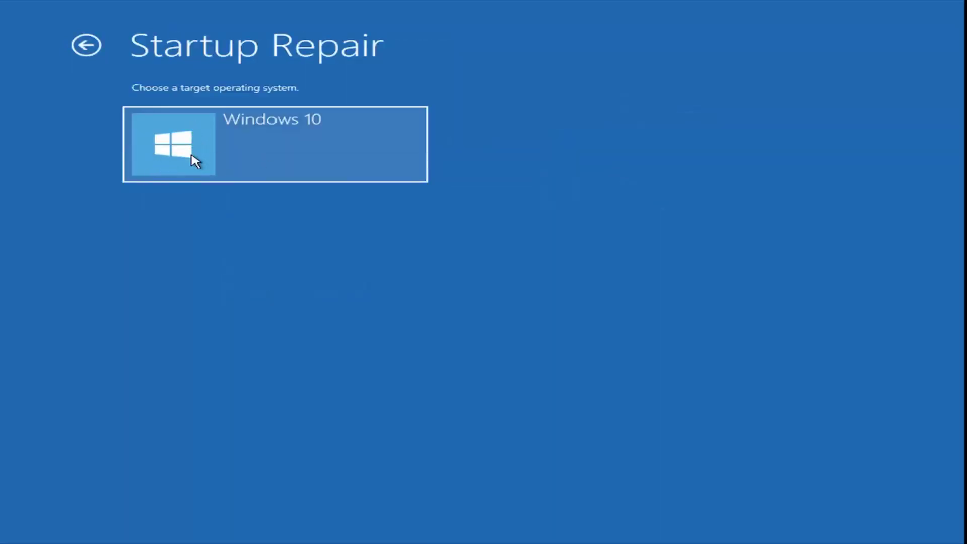
pyautogui.click(207, 155)
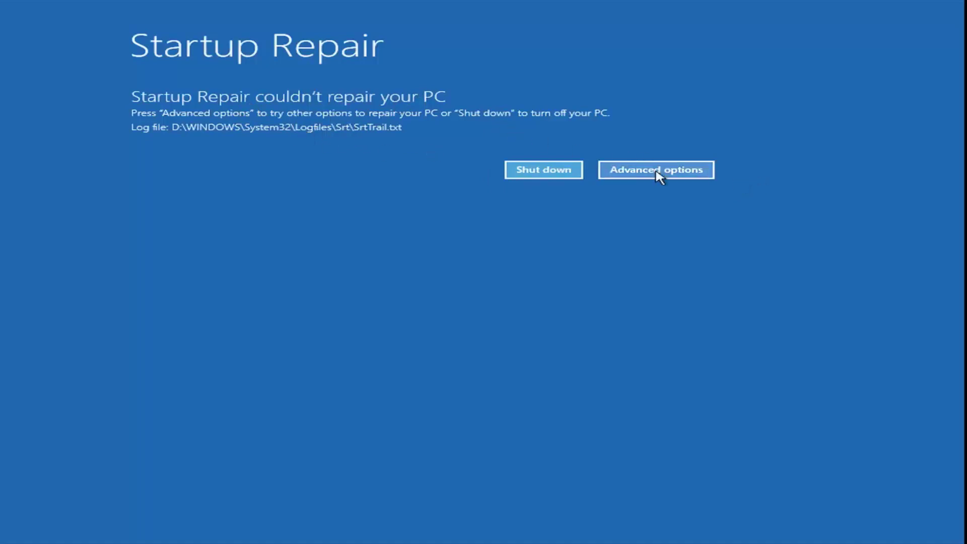
pyautogui.click(625, 183)
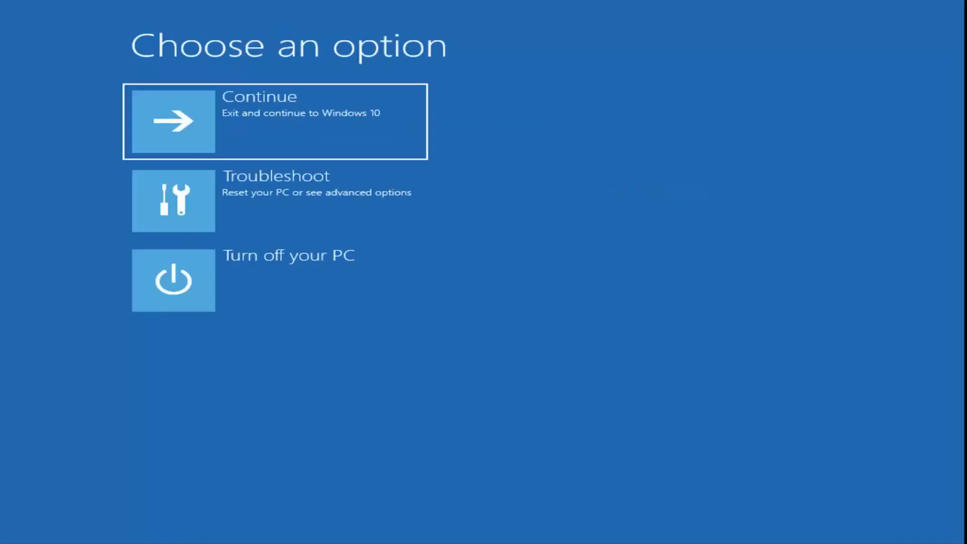
# Walk through System Restore for Windows 10 with the "Before Updates" restore point of 8/13/2019, cancelling at the confirmation page.
pyautogui.click(209, 194)
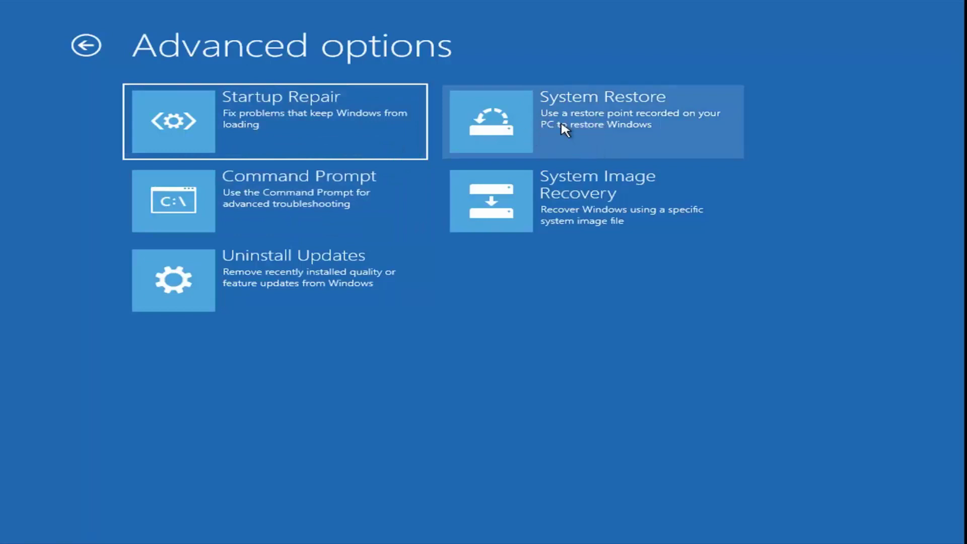
pyautogui.click(541, 121)
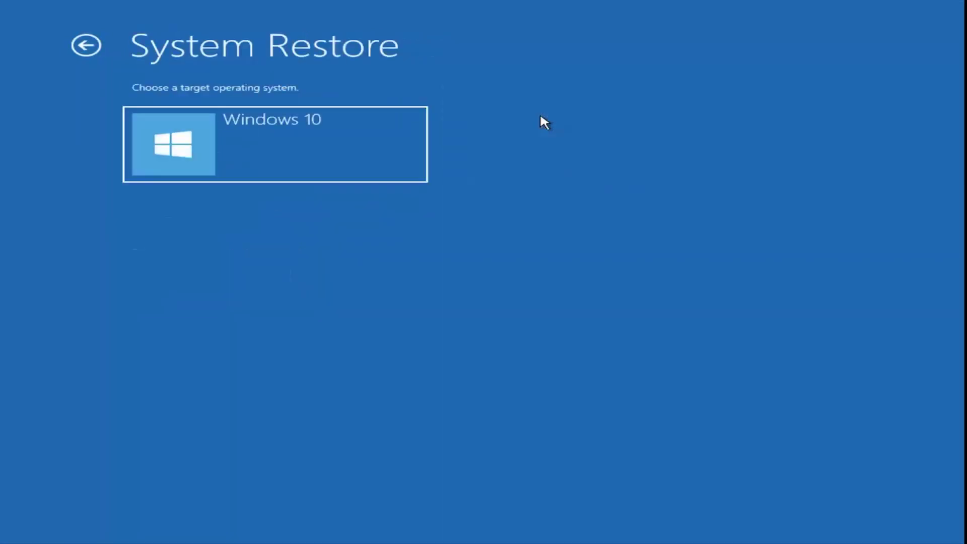
pyautogui.click(222, 160)
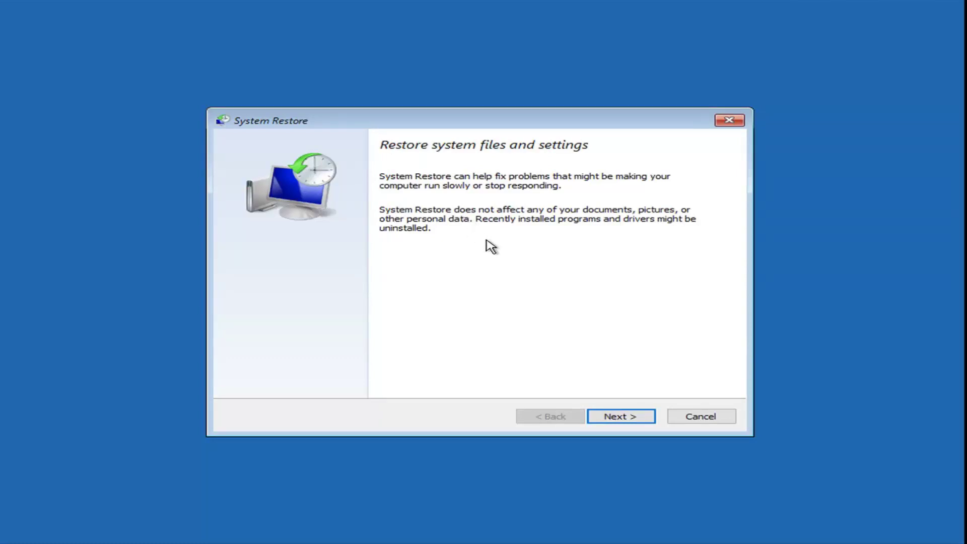
pyautogui.click(615, 418)
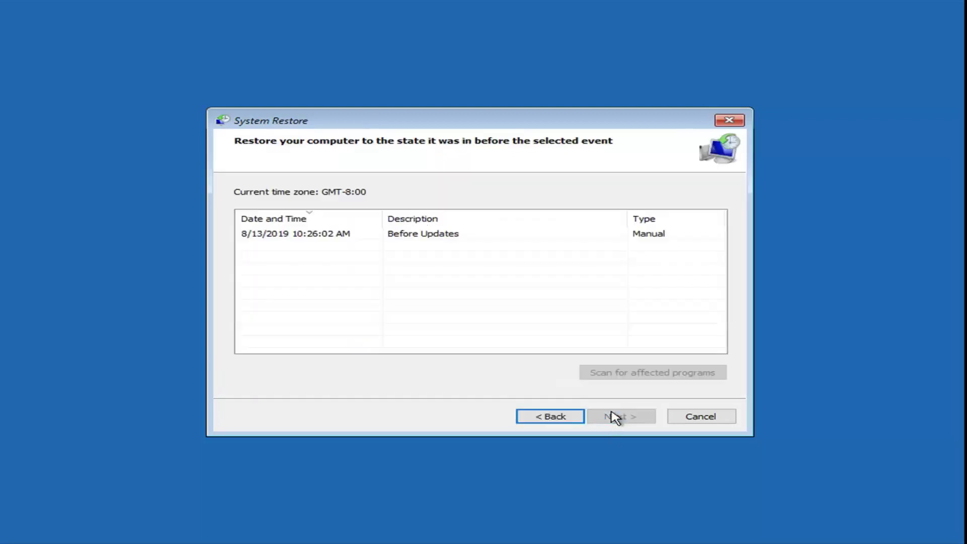
pyautogui.click(284, 237)
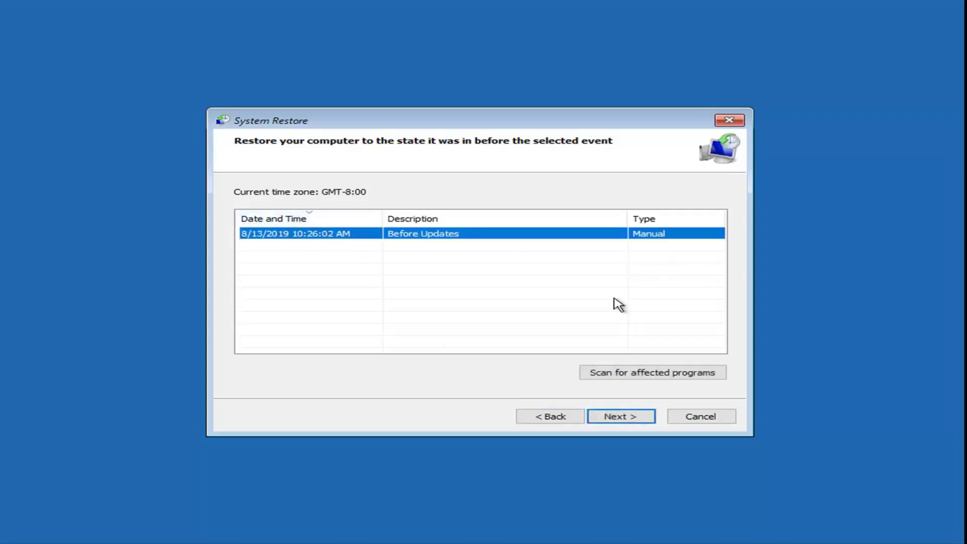
pyautogui.click(604, 418)
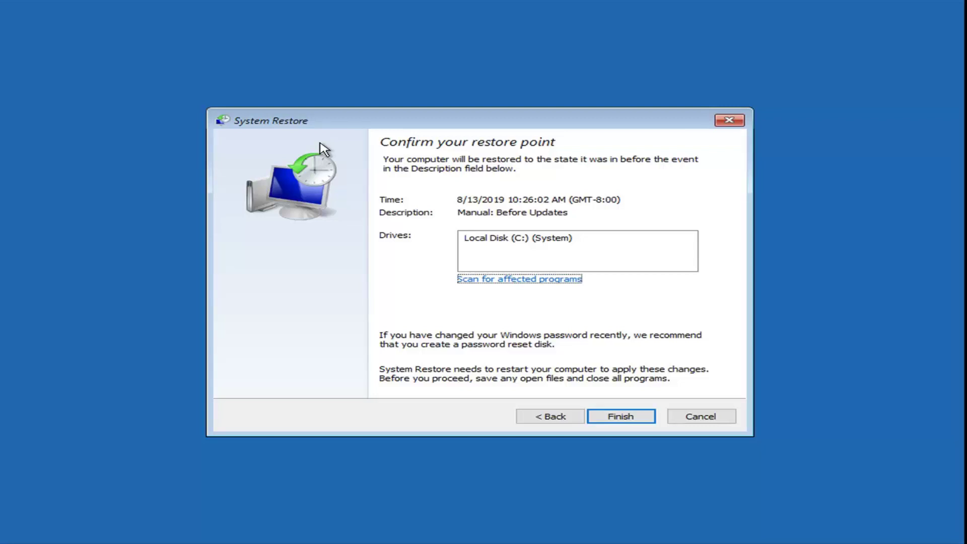
pyautogui.click(700, 420)
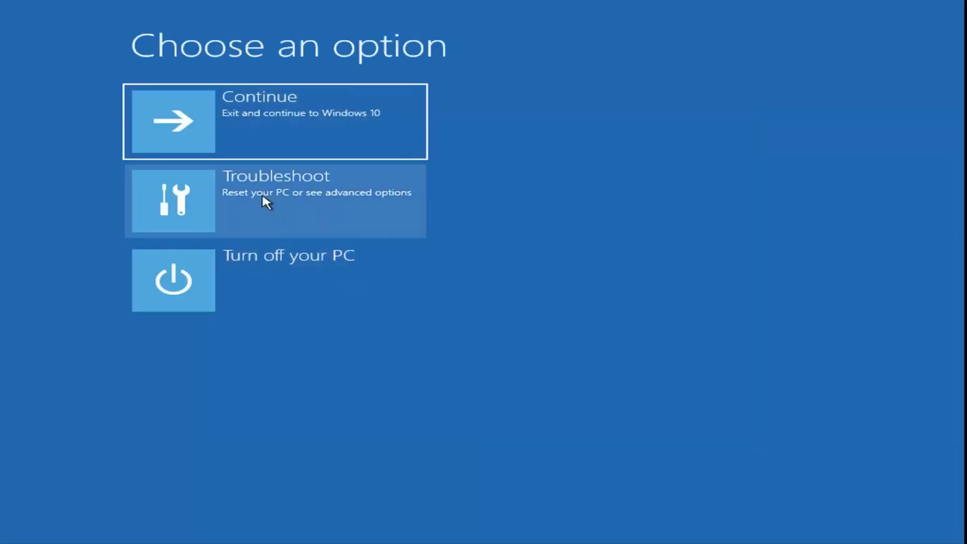
# Look at the Uninstall Updates choices in the advanced troubleshooting options and return without removing anything.
pyautogui.click(266, 201)
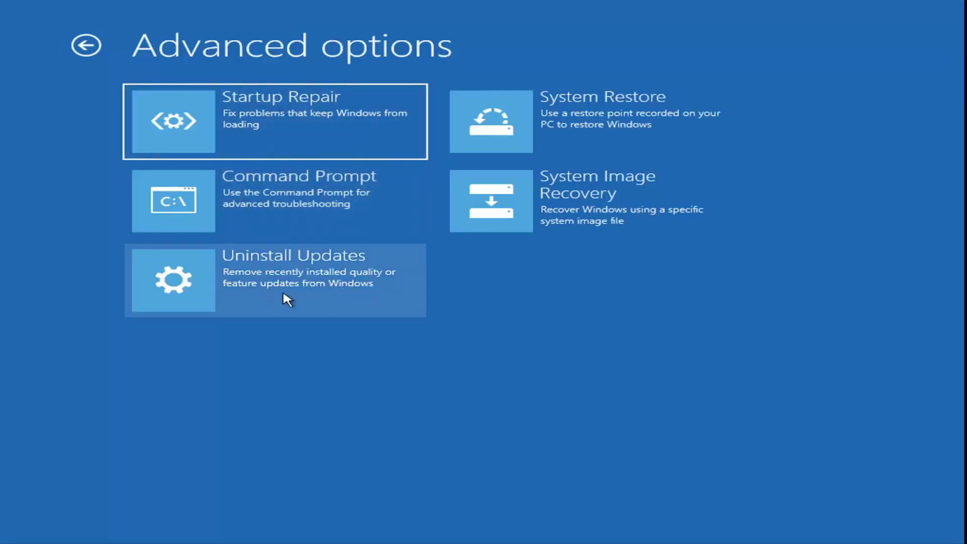
pyautogui.click(223, 296)
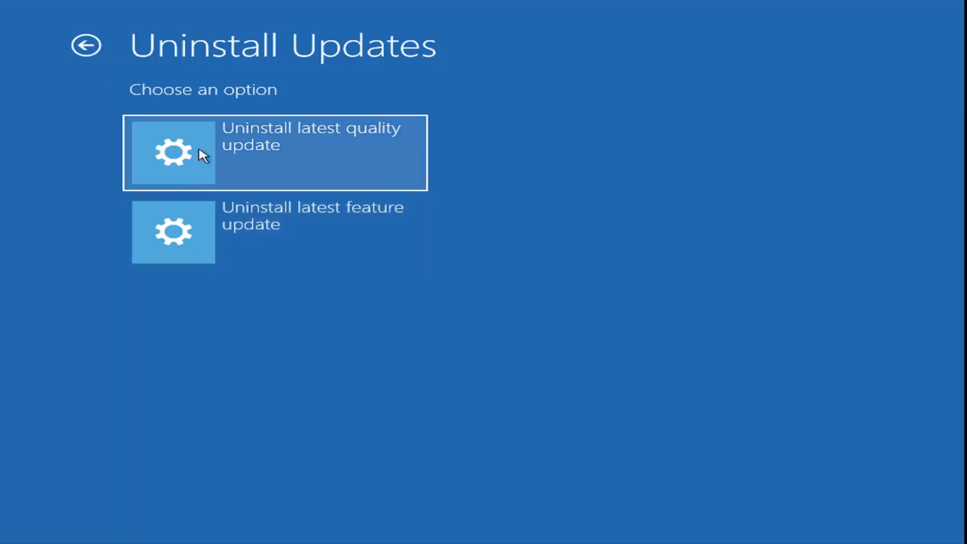
pyautogui.click(85, 45)
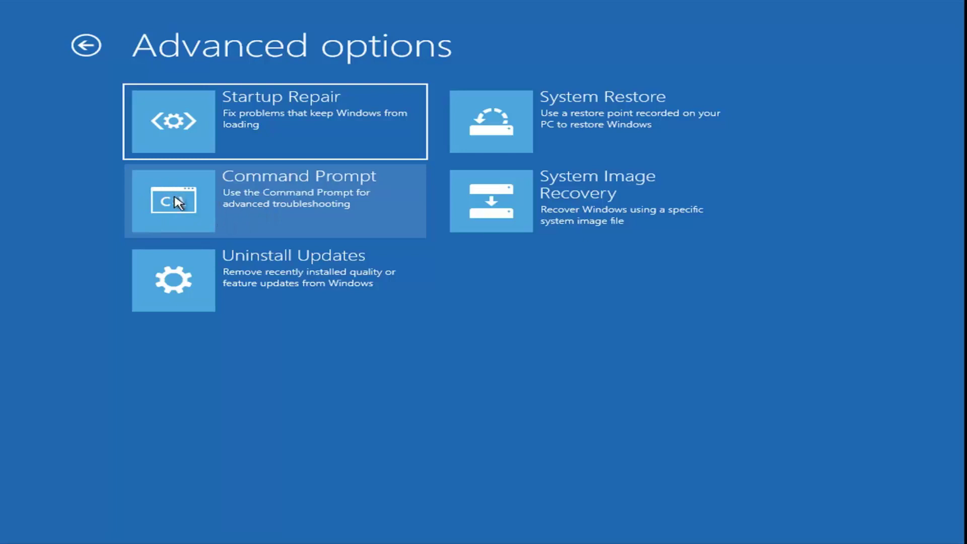
# Run chkdsk /f /r C: in the recovery Command Prompt and close it once the disk check finishes.
pyautogui.click(224, 200)
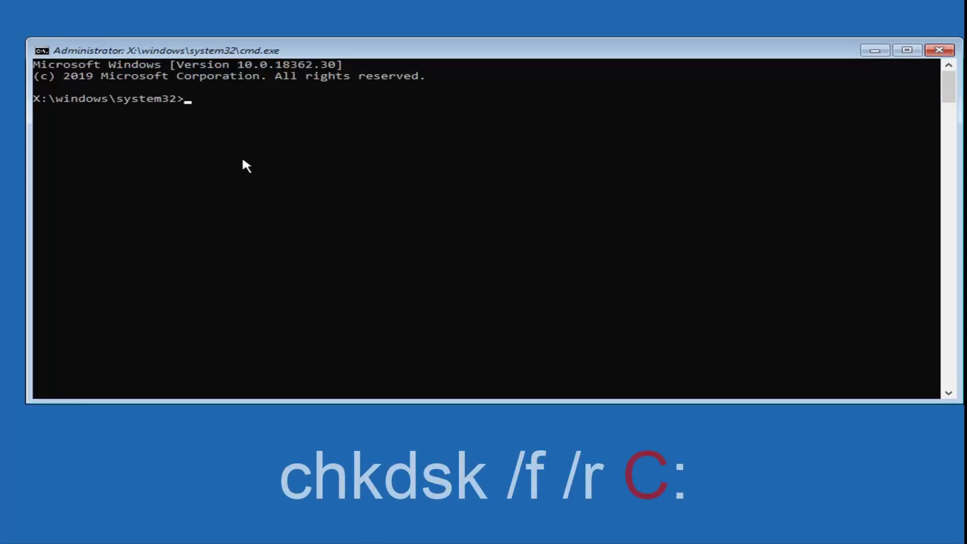
pyautogui.write('chkdsk /')
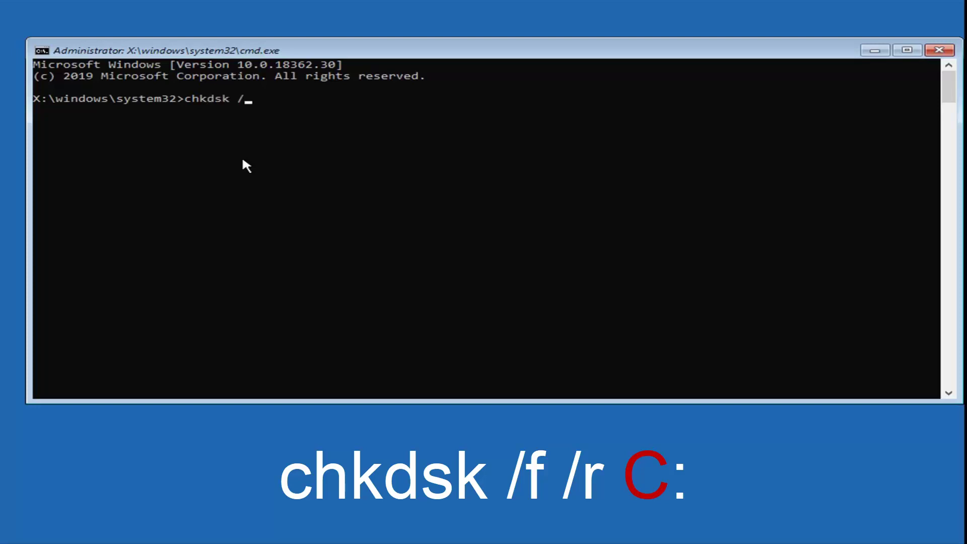
pyautogui.write('f /r')
pyautogui.write('C')
pyautogui.write(':')
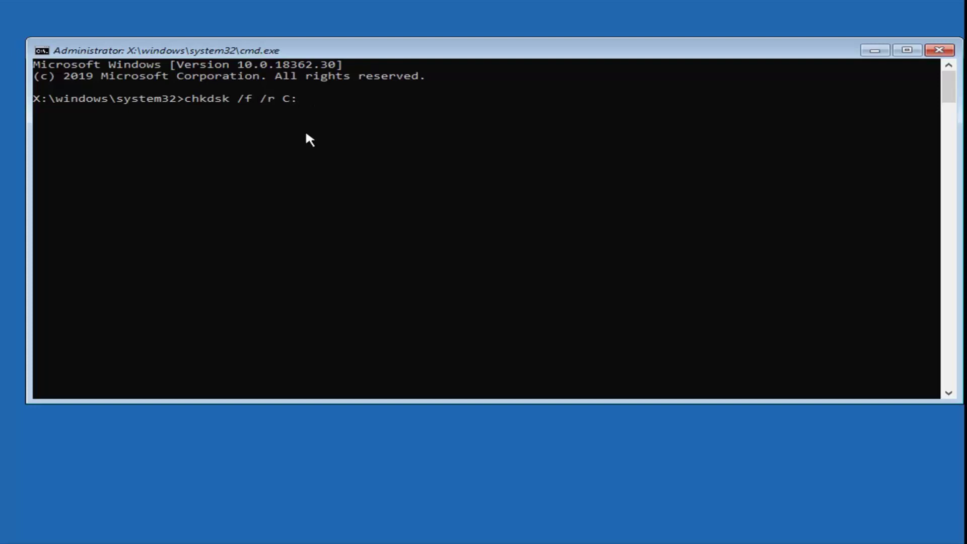
pyautogui.press('Return')
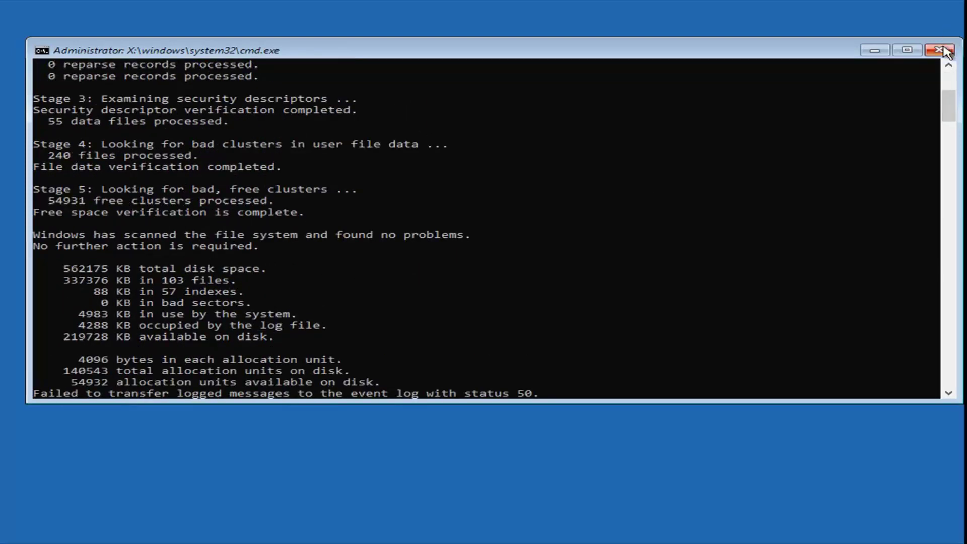
pyautogui.click(940, 50)
# Reopen Command Prompt from the advanced troubleshooting options, run sfc /scannow, and close it once the scan ends.
pyautogui.click(237, 208)
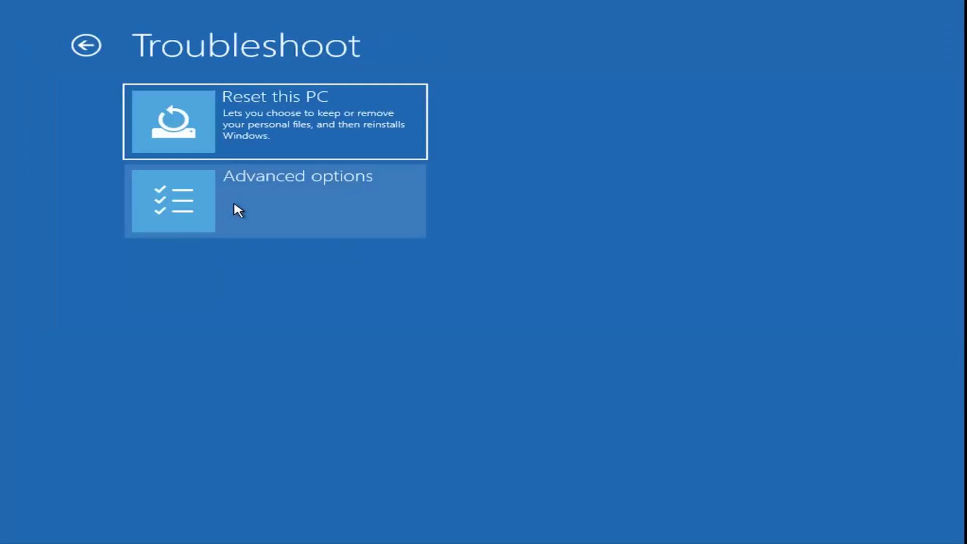
pyautogui.click(211, 202)
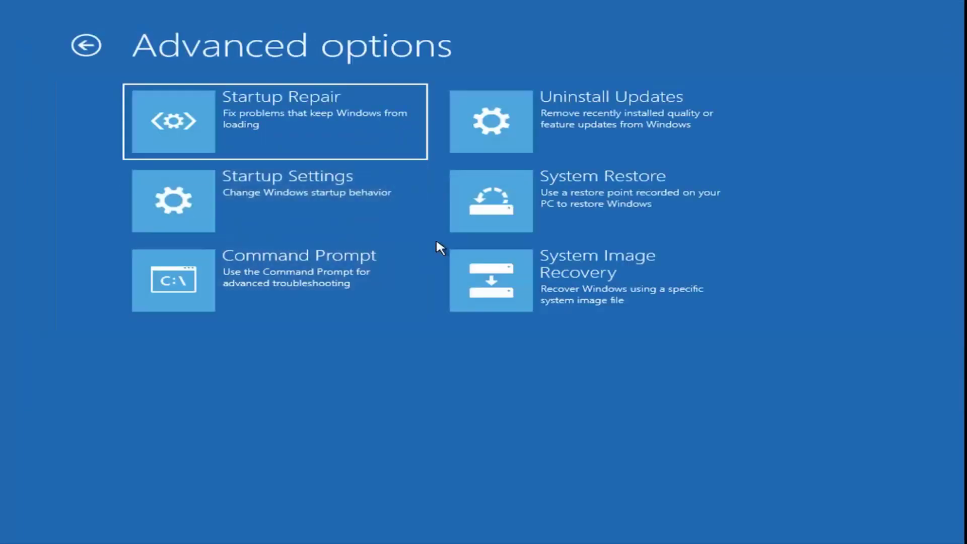
pyautogui.click(202, 293)
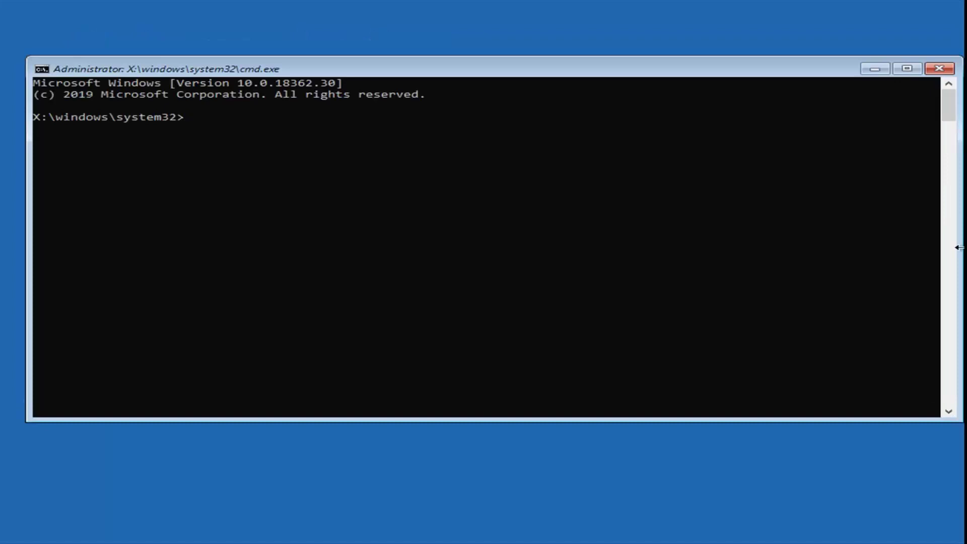
pyautogui.click(221, 132)
pyautogui.write('sfc /scannow')
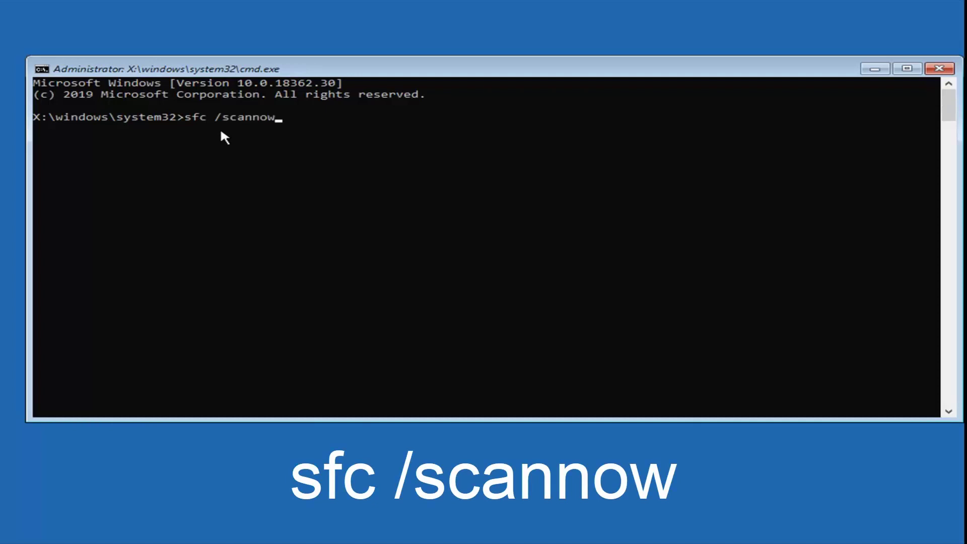
pyautogui.press('Return')
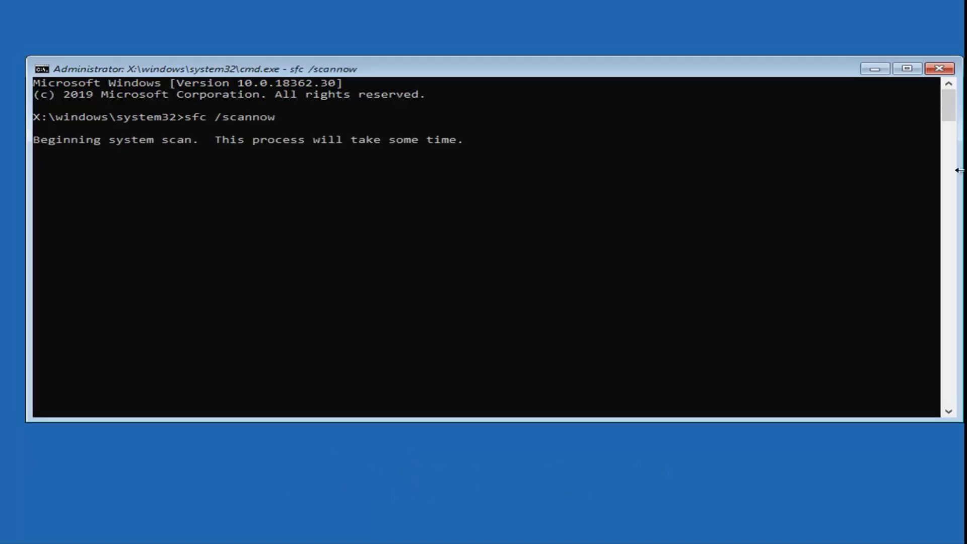
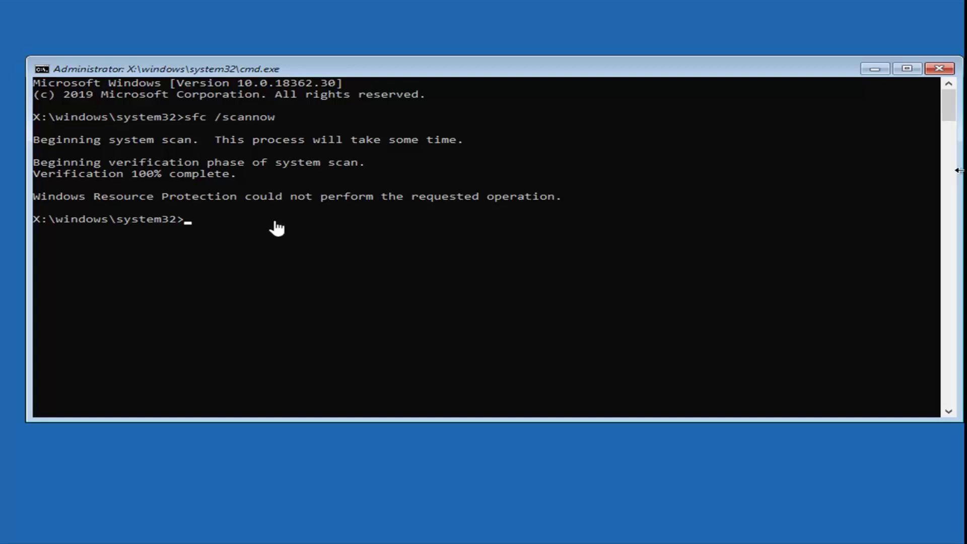
pyautogui.click(940, 69)
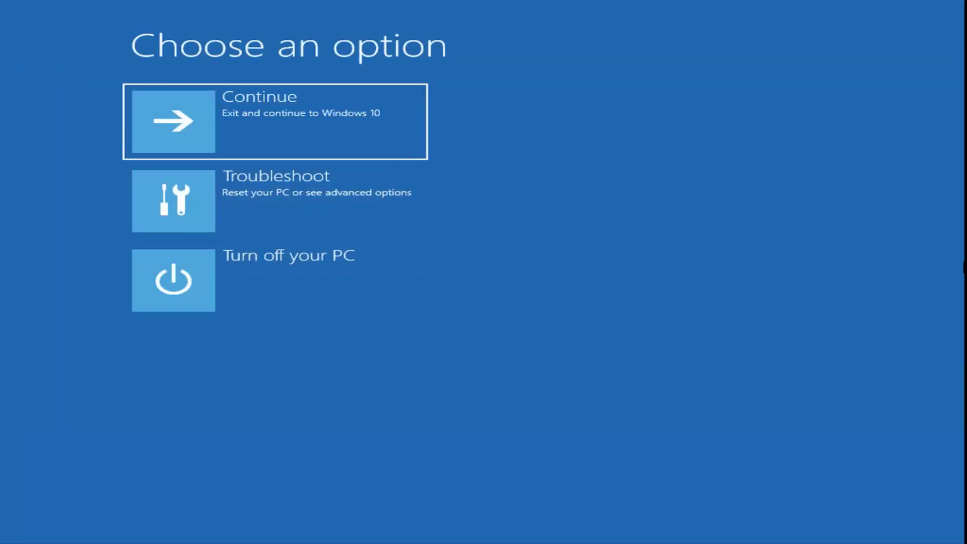